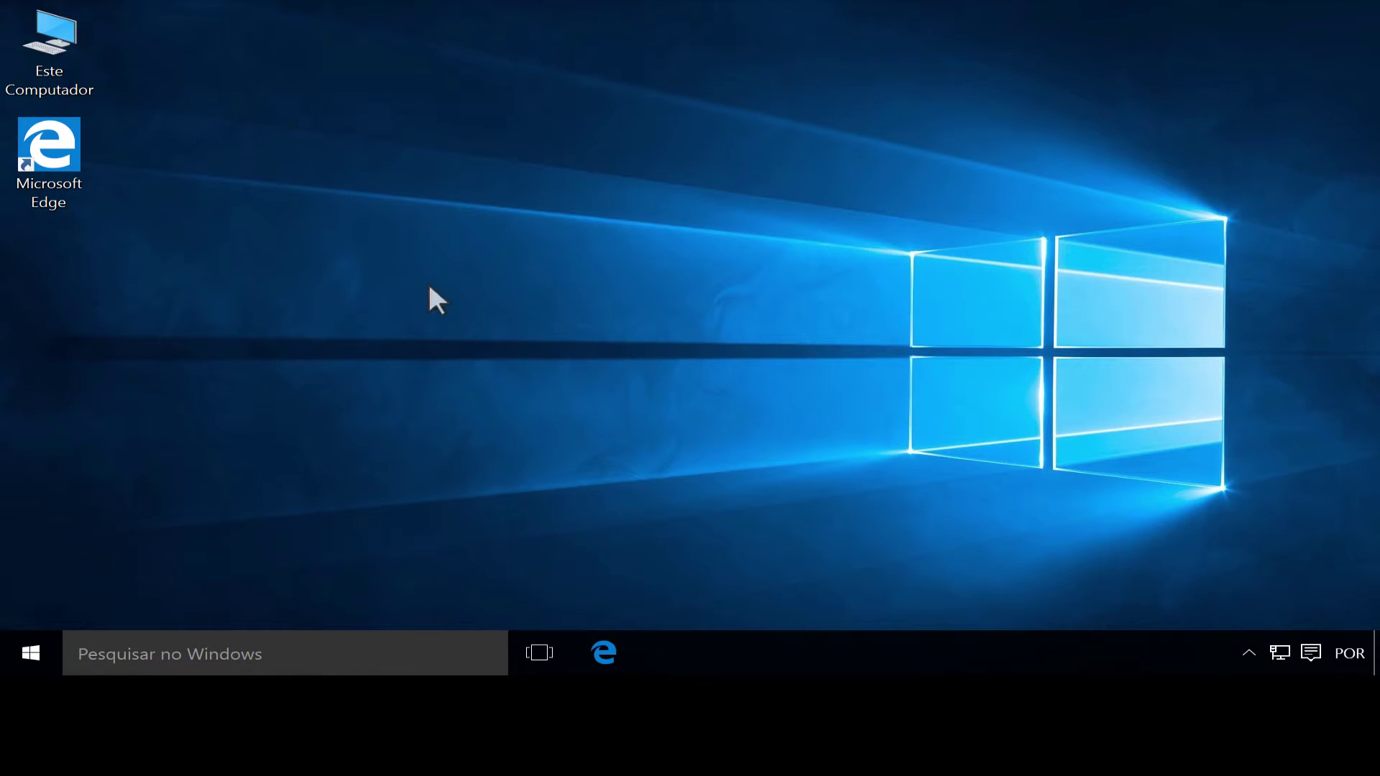
double_click(54, 162)
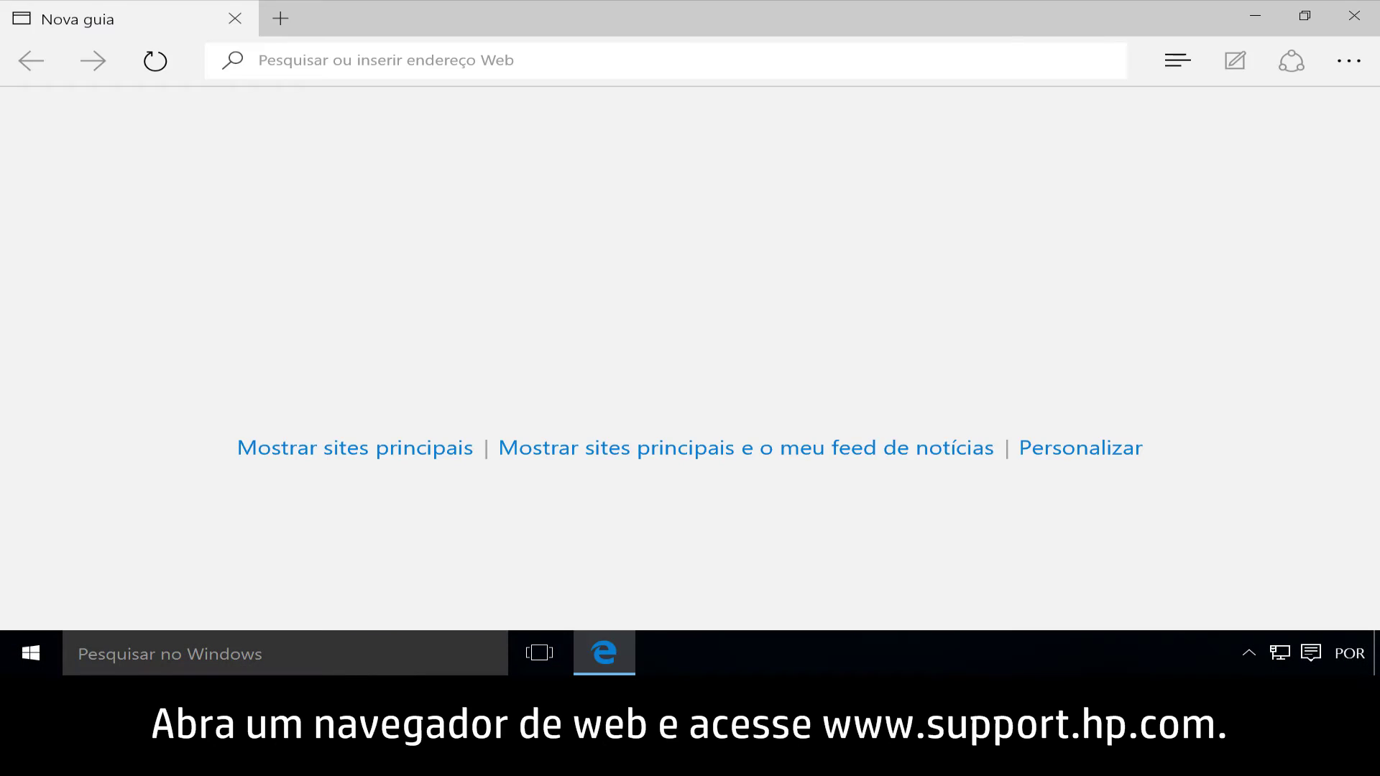
text(www.sup)
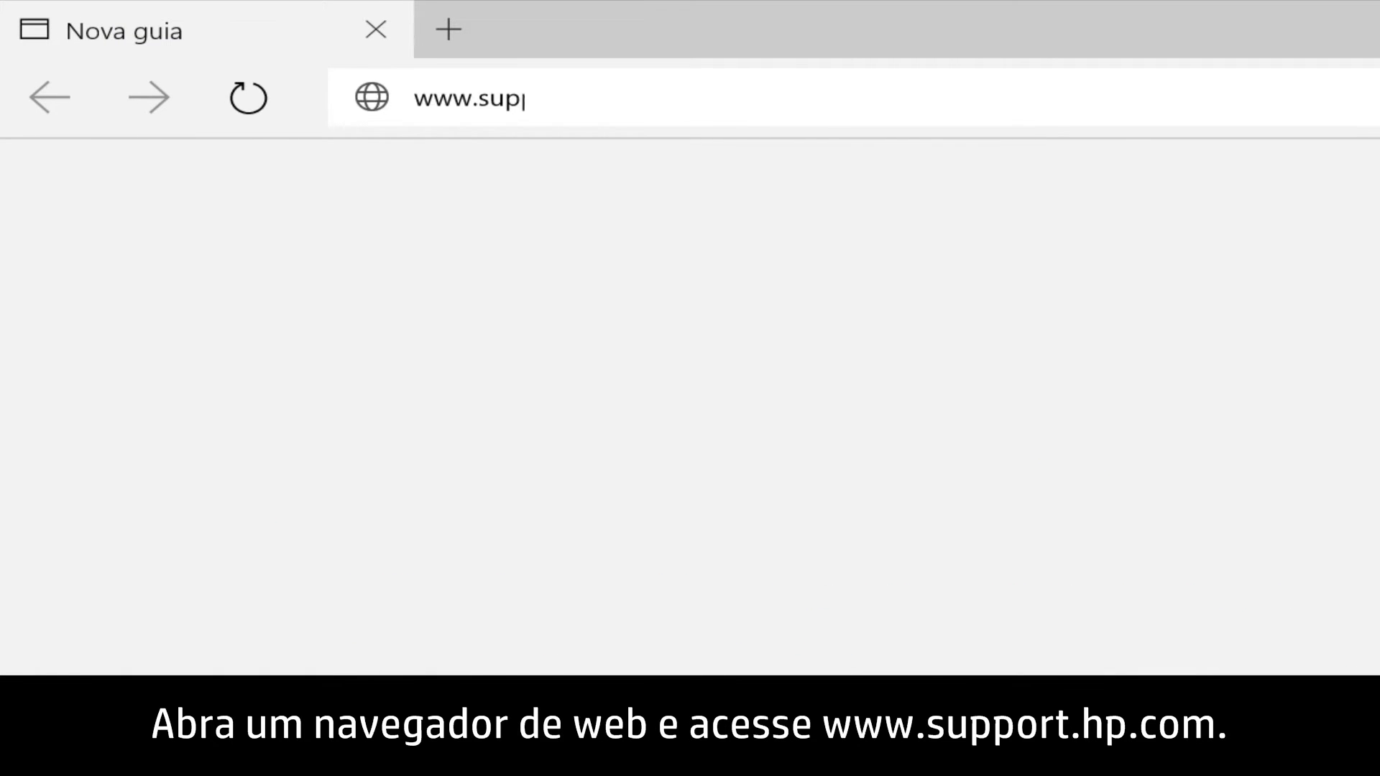
text(port.hp.com)
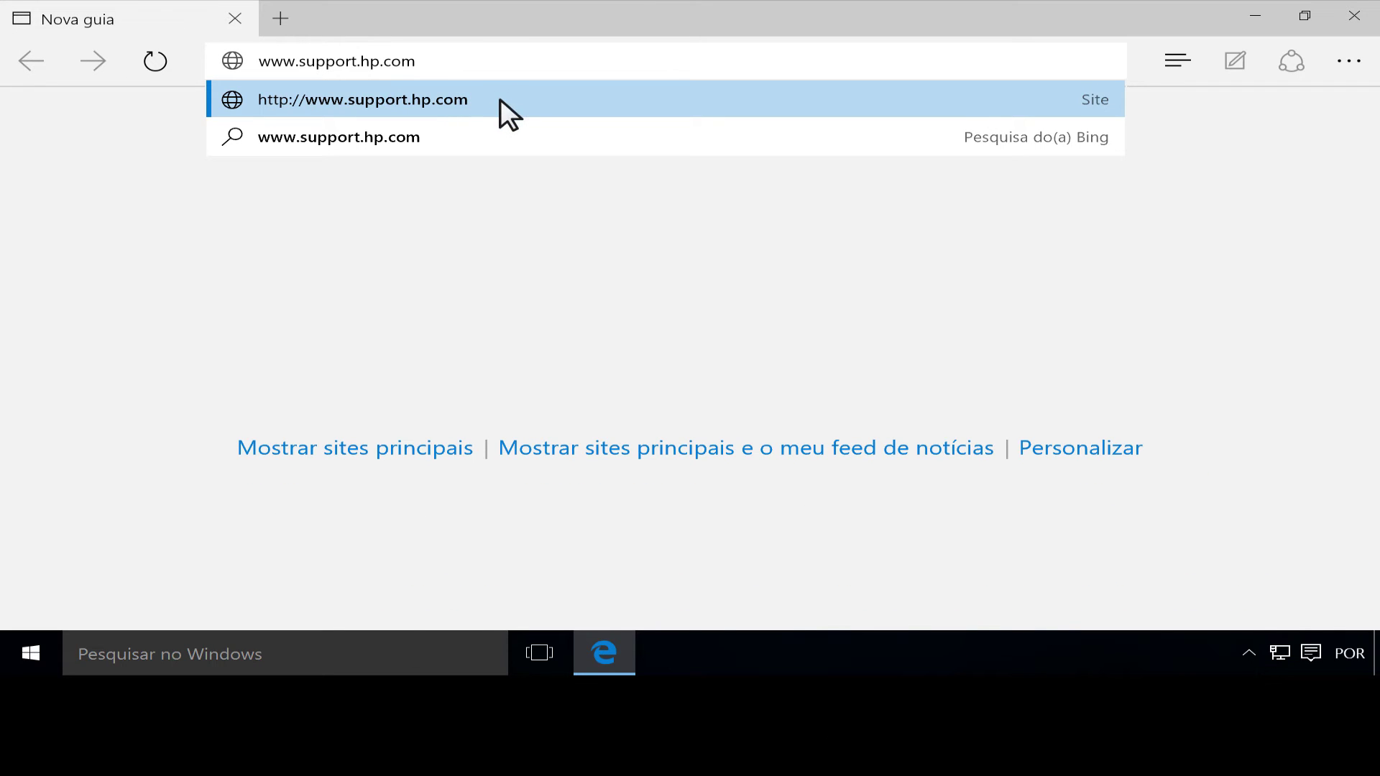
click(500, 98)
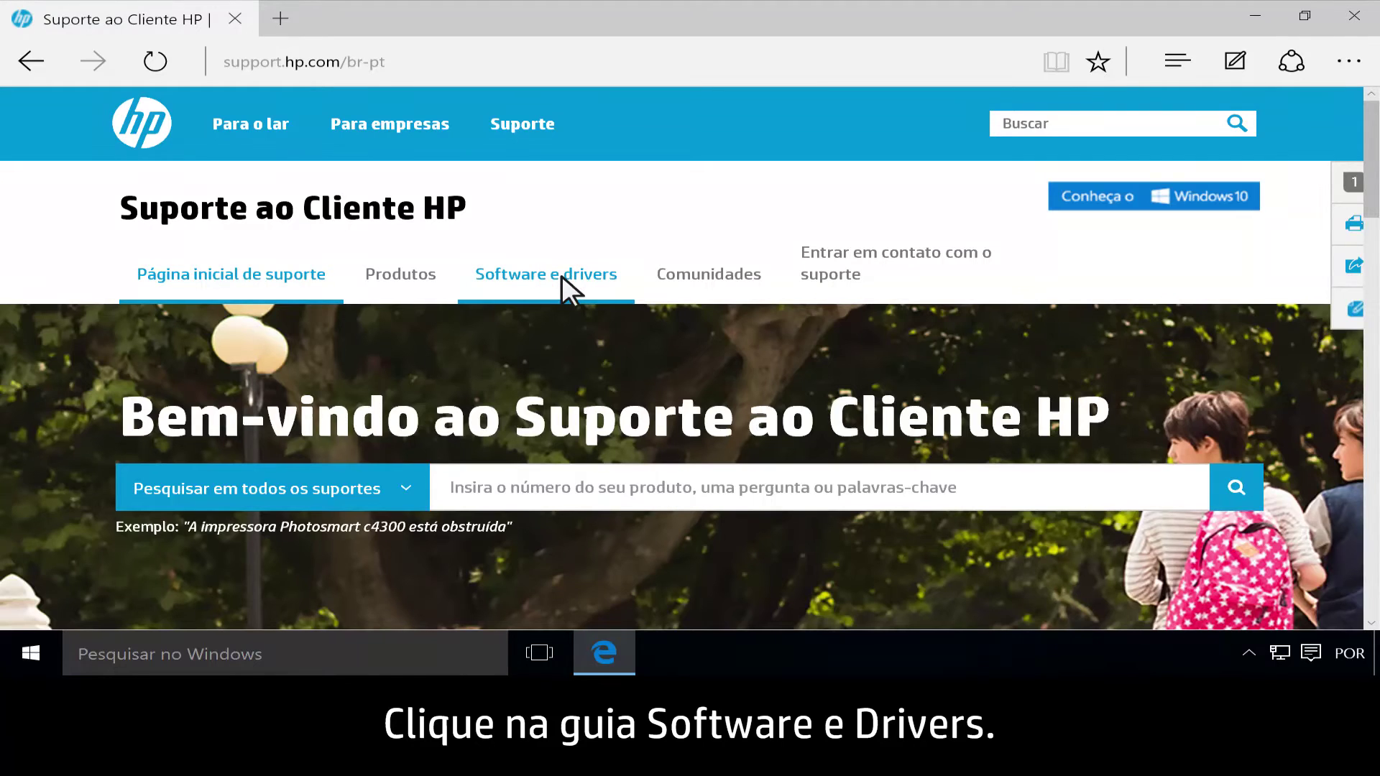
Search Software e drivers for 'Officejet 6500' to list matching printer models
click(561, 274)
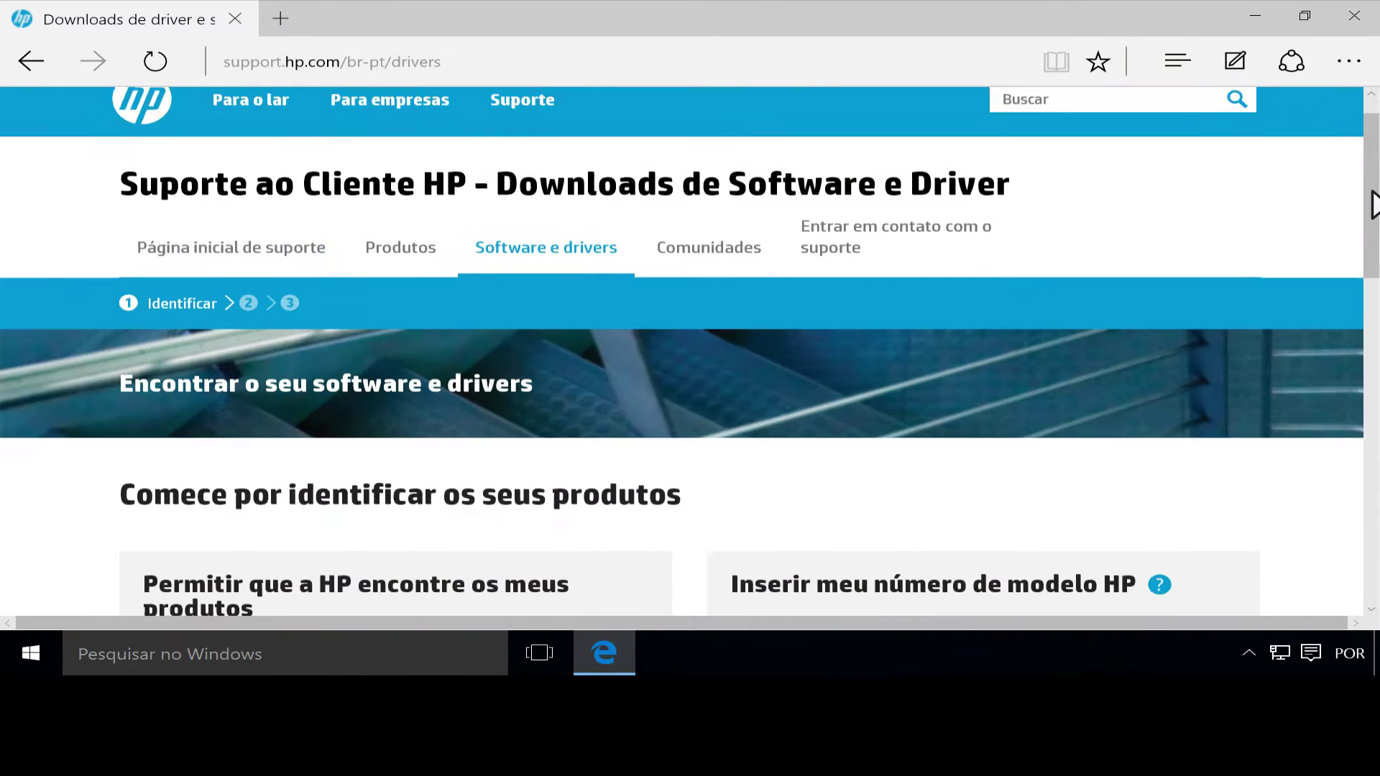
drag(1370, 204, 1371, 304)
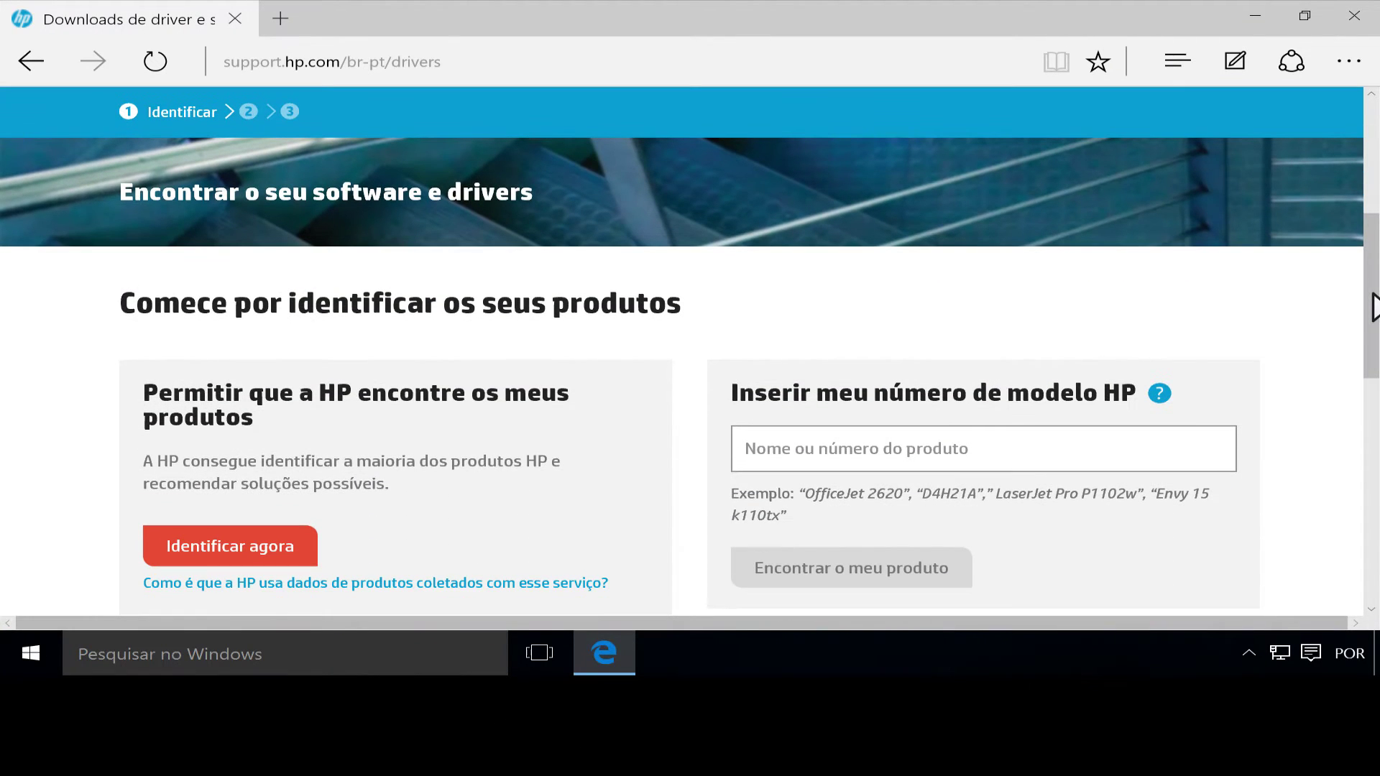
click(739, 447)
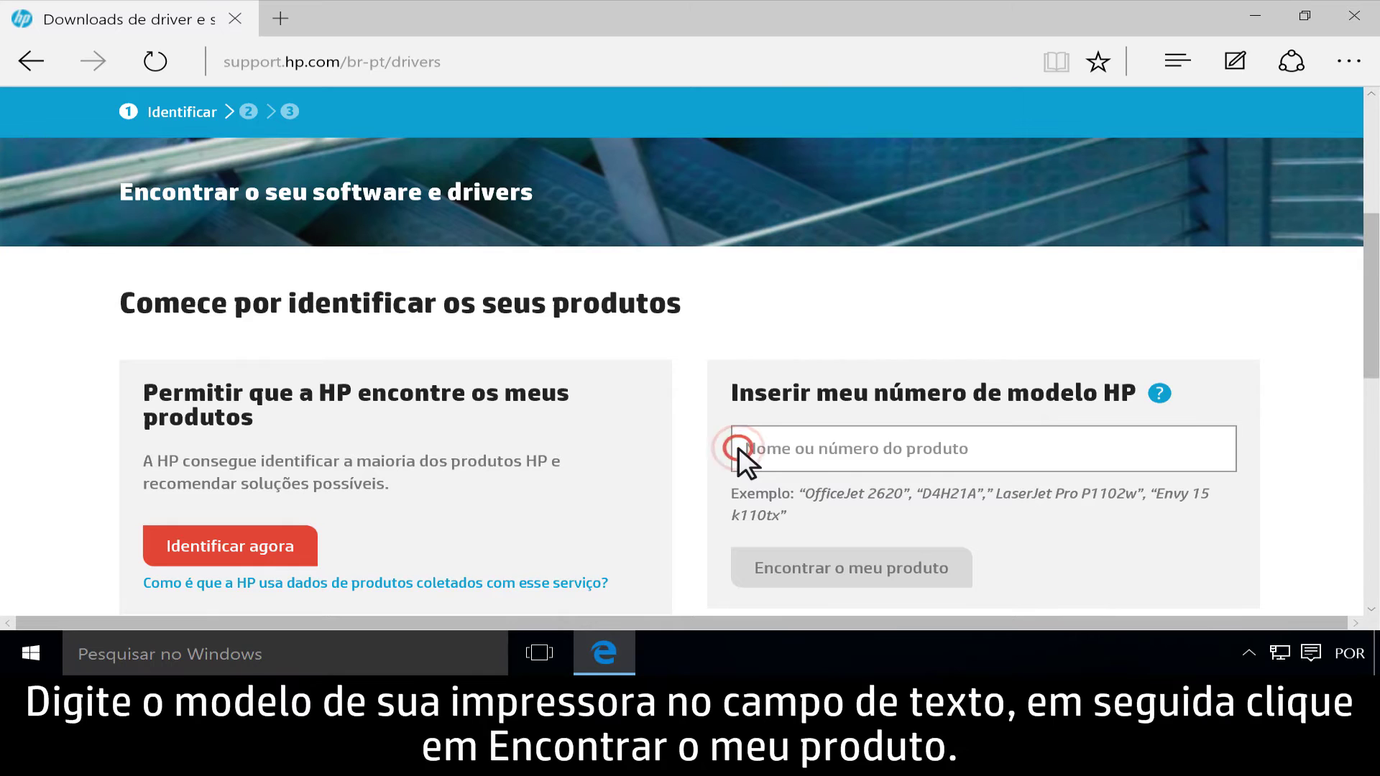
text(Officejet 6500)
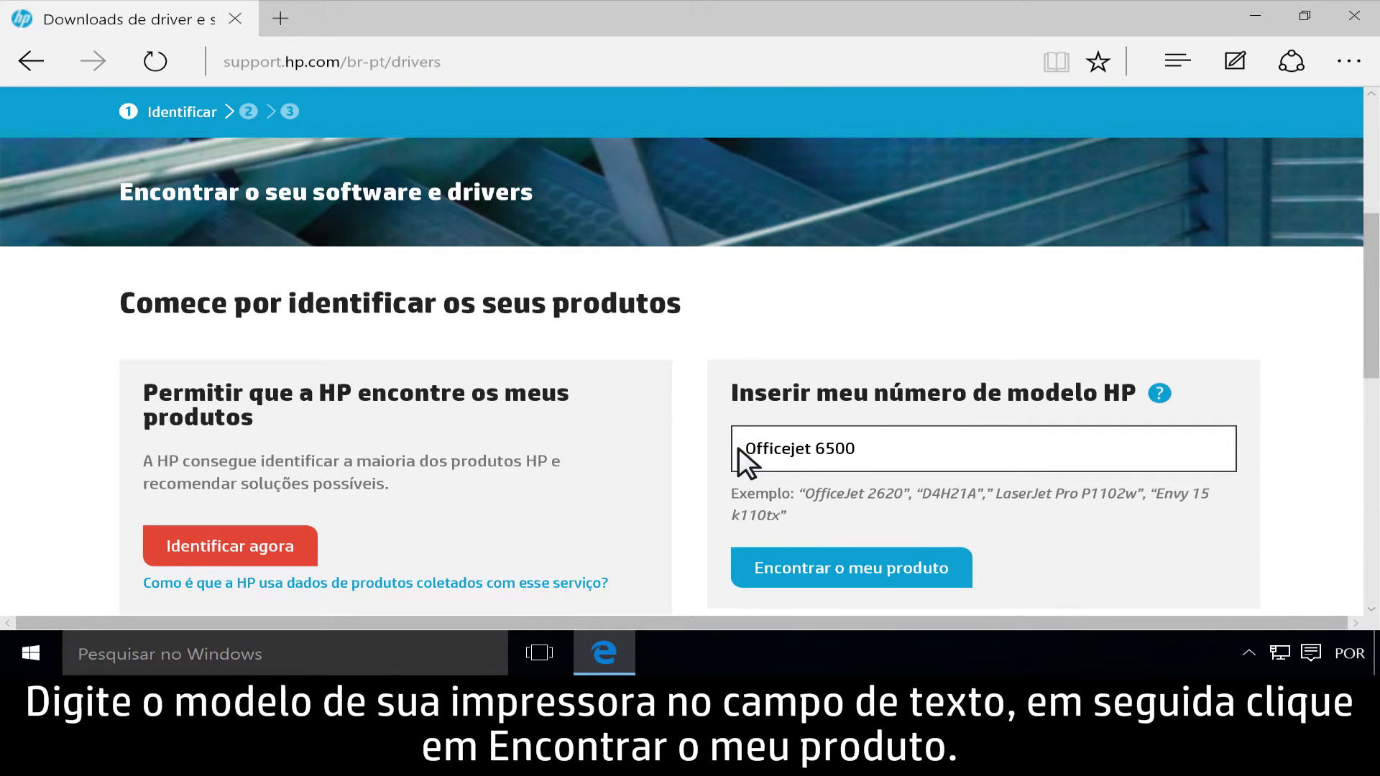
click(854, 567)
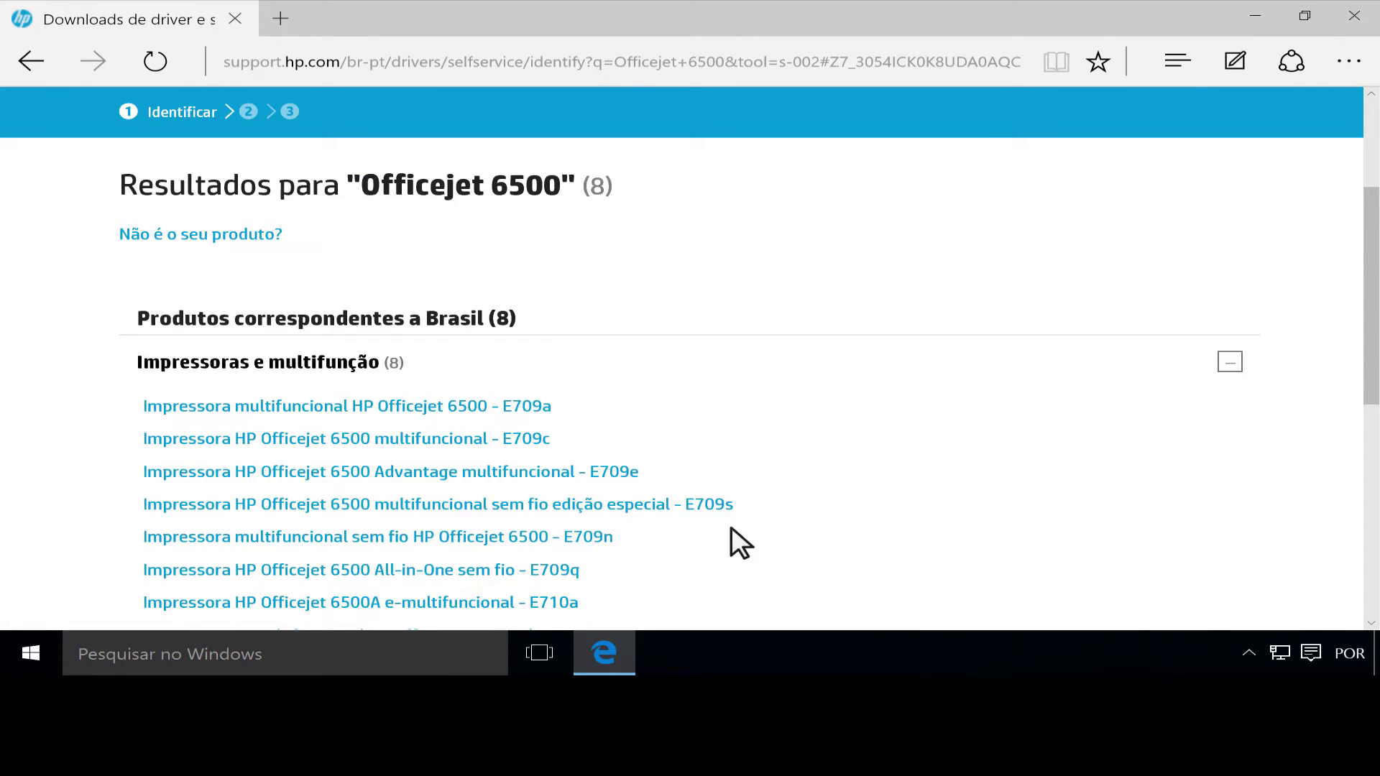
Open the HP Officejet 6500 - E709a result to view its drivers
click(363, 407)
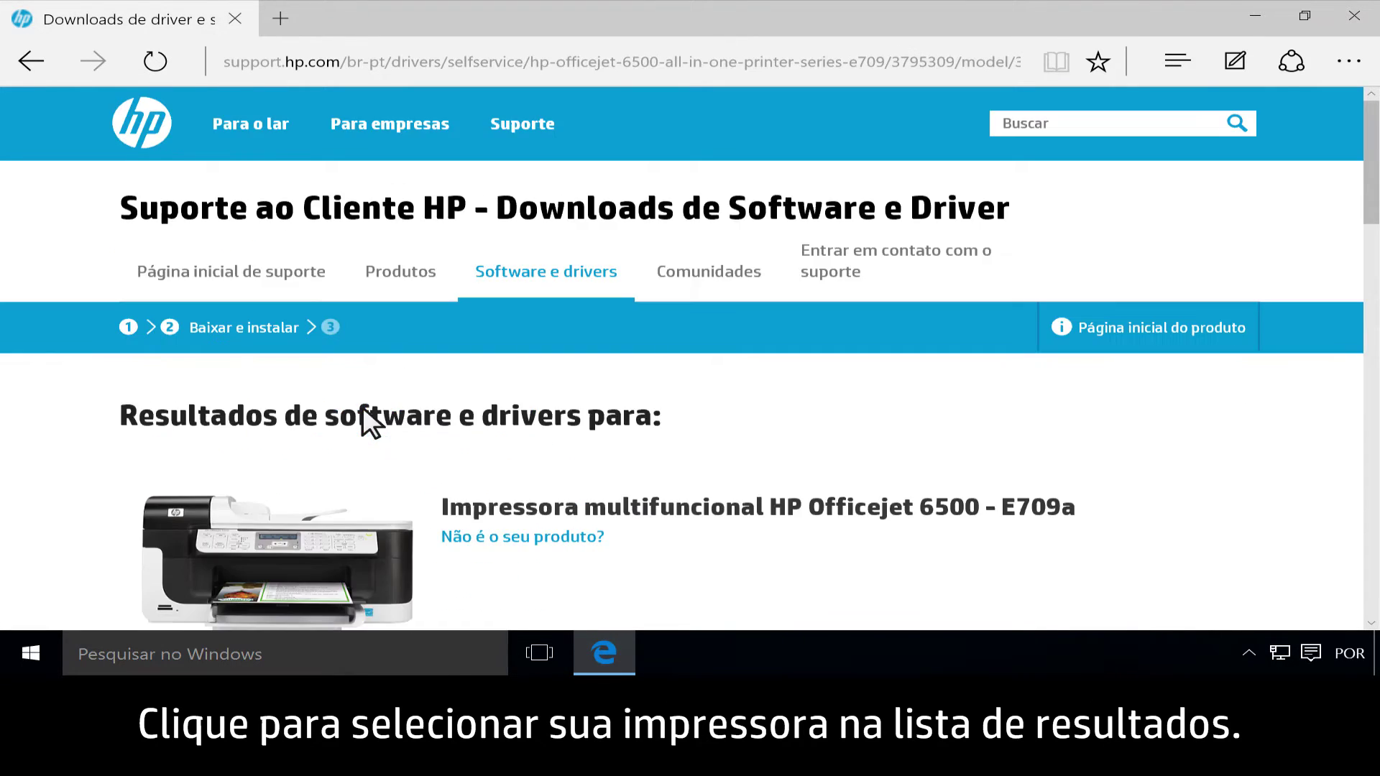
drag(1370, 172, 1371, 334)
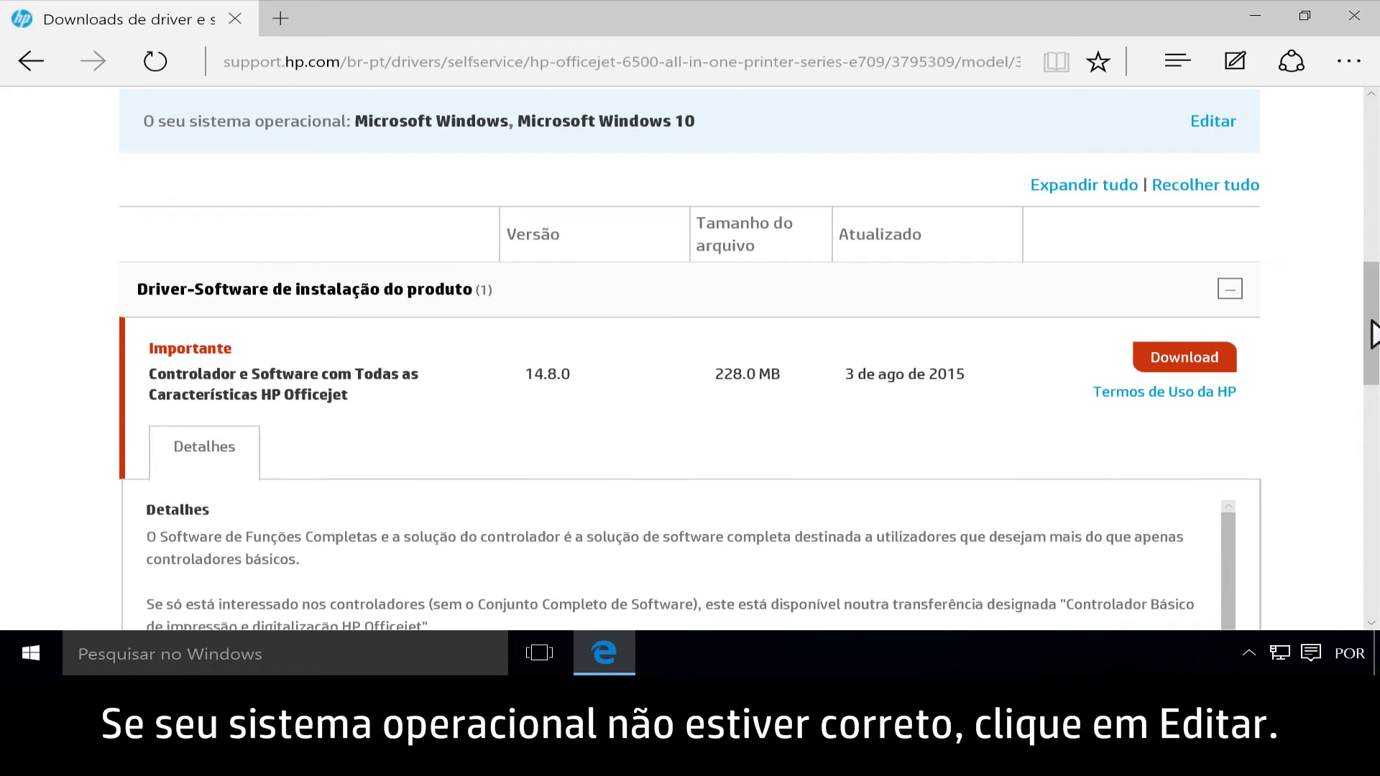
Set the operating system version to Microsoft Windows 10 and update the driver list
click(1218, 120)
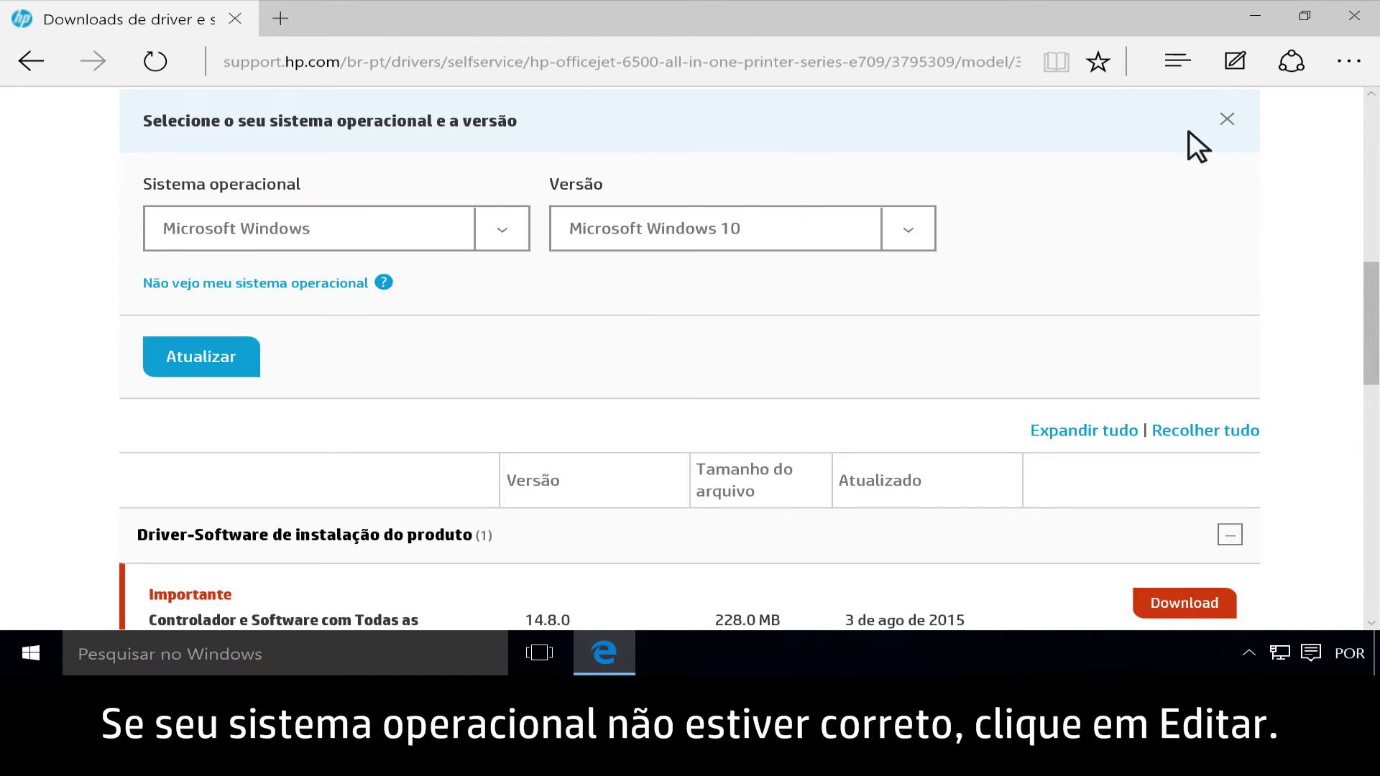
click(908, 228)
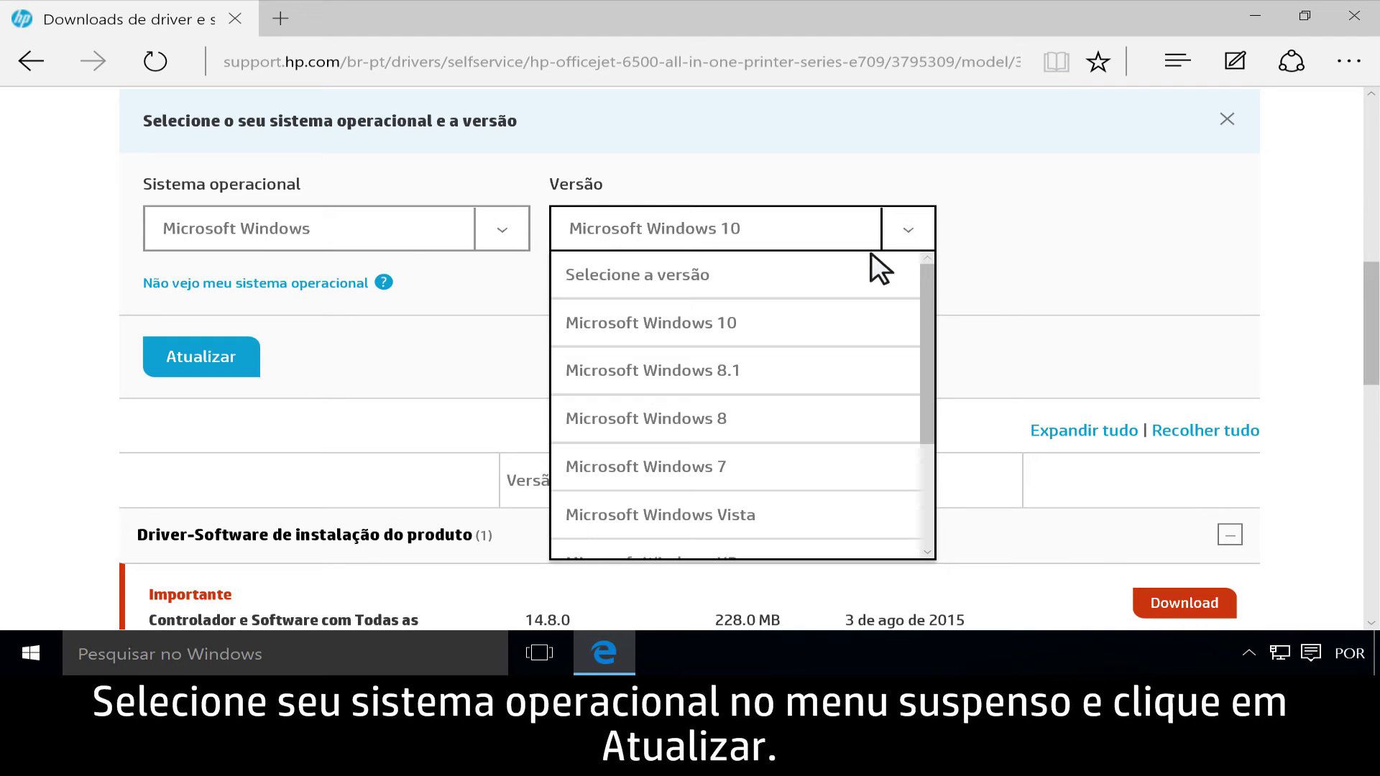
click(758, 322)
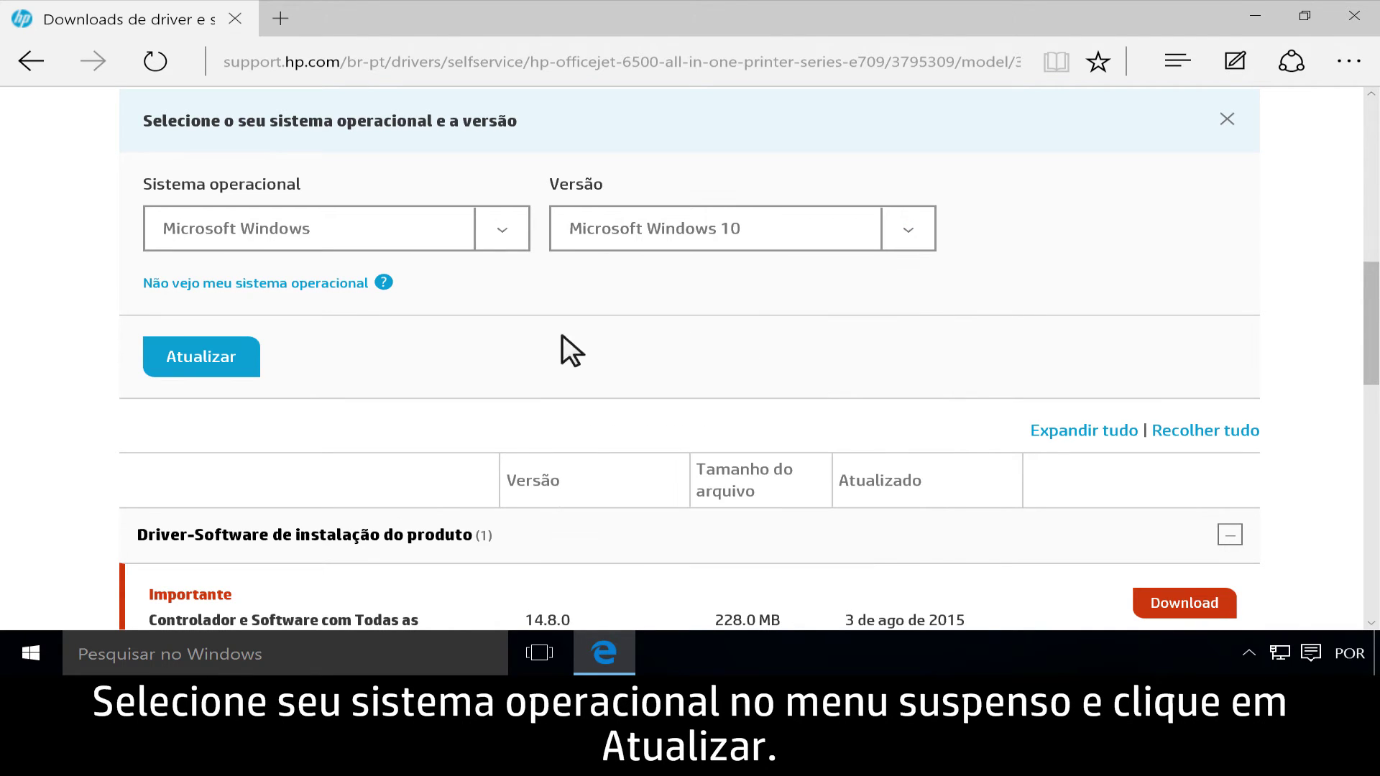
click(210, 357)
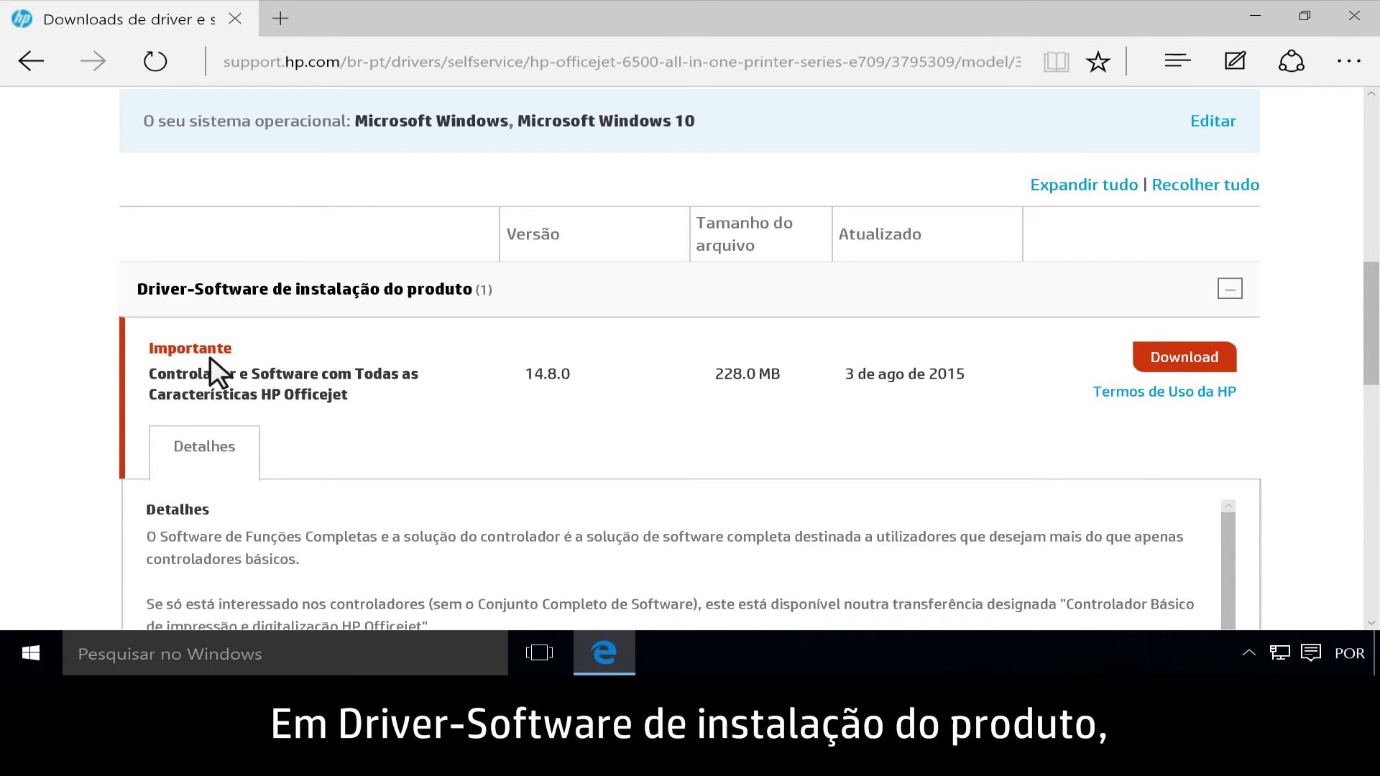
Download the full-feature driver using the recommended HP download assistant
click(1195, 356)
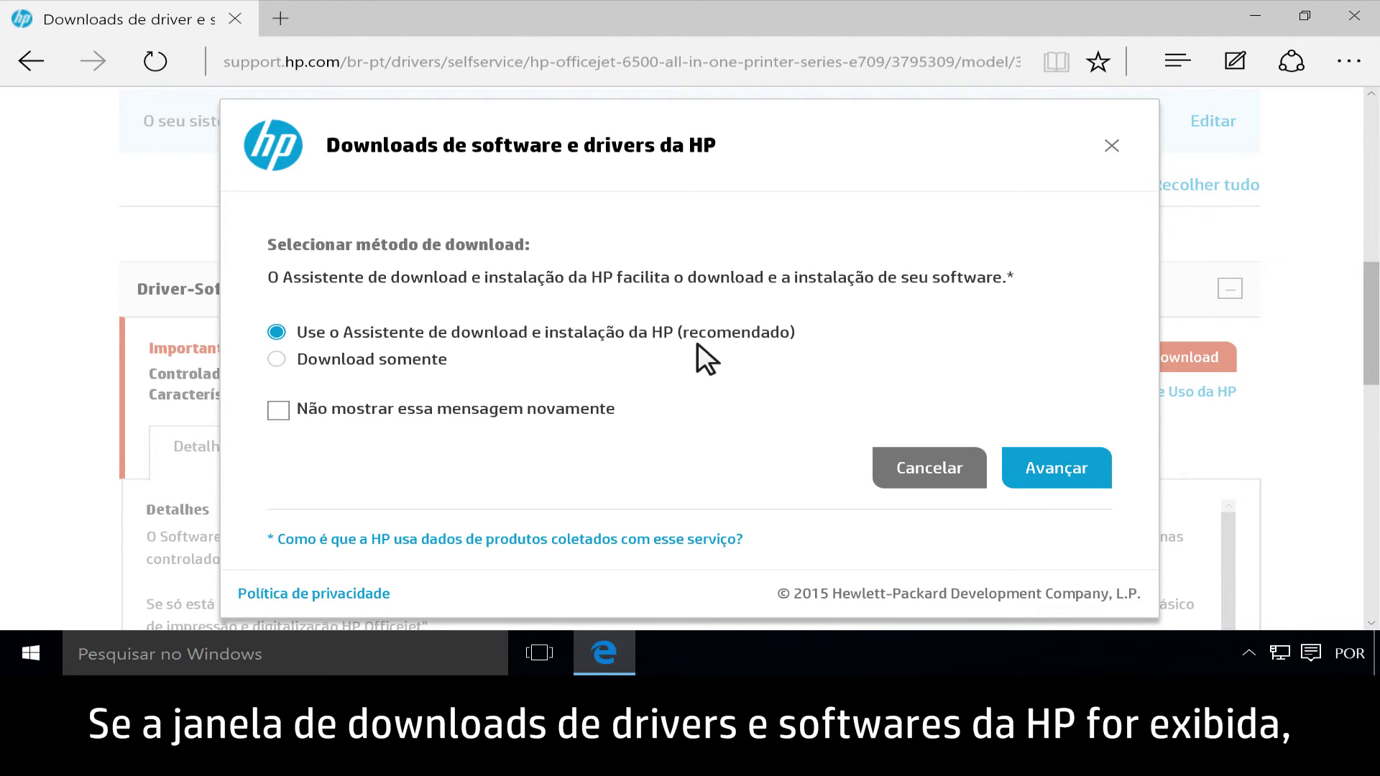
click(276, 332)
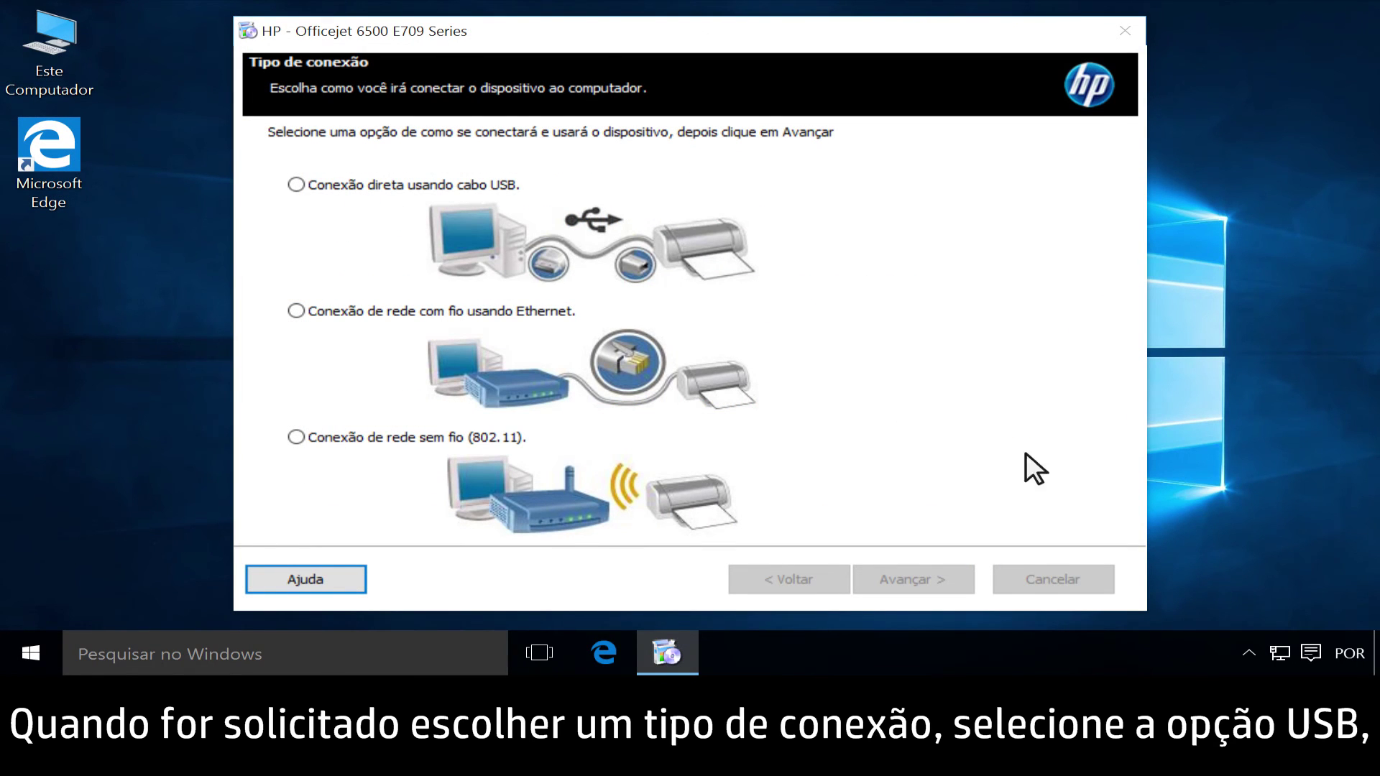
Select 'Conexão direta usando cabo USB' as the connection type
click(297, 183)
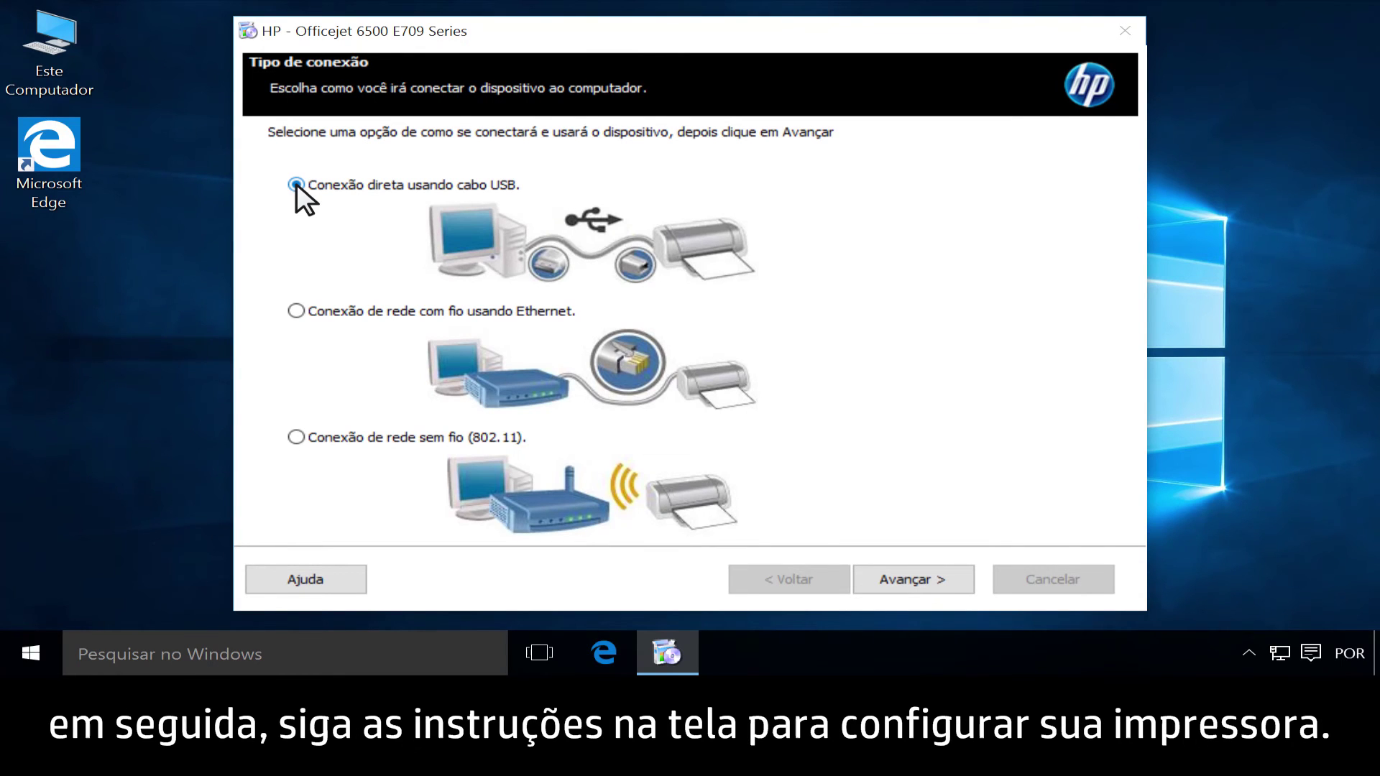